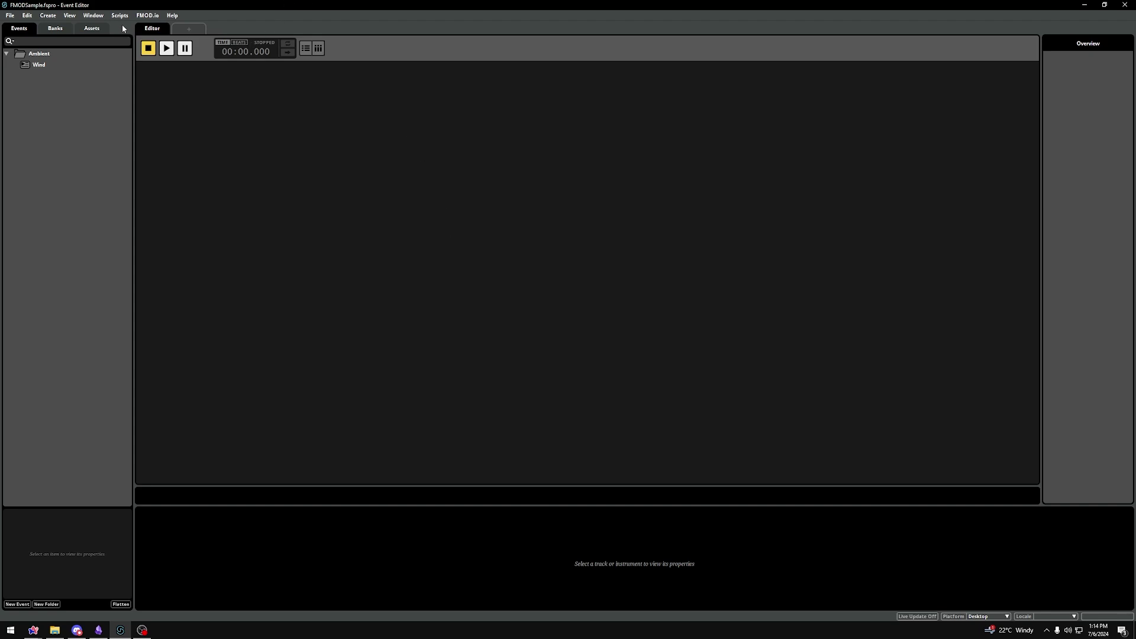
Open the Window menu to list the windows that can be shown.
click(96, 16)
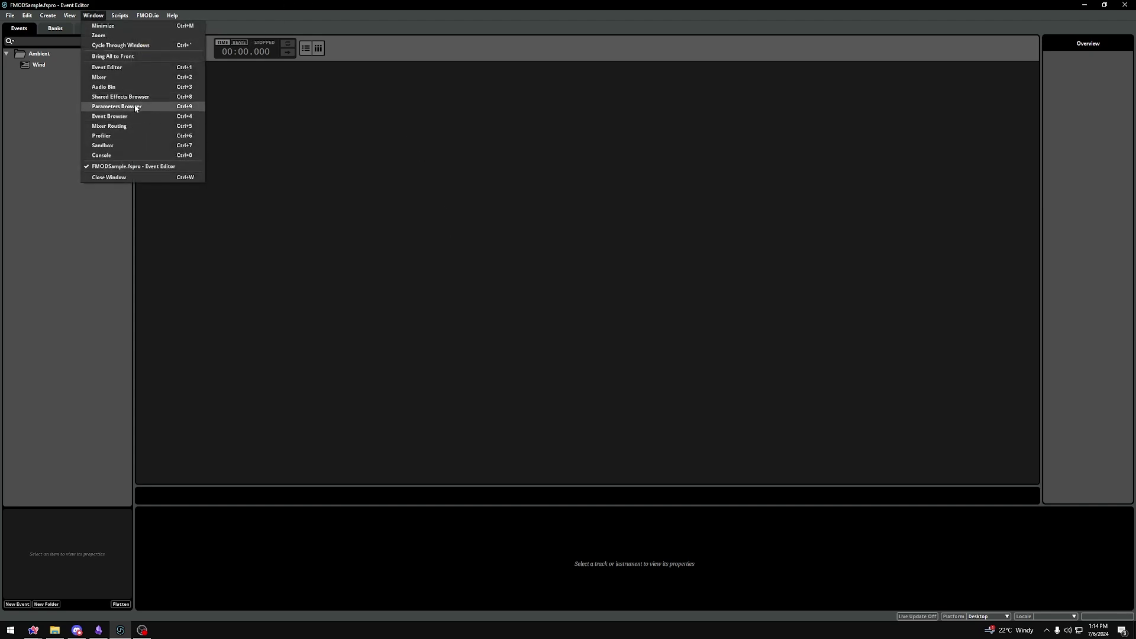
Open the Parameters Browser from the Window menu.
click(136, 107)
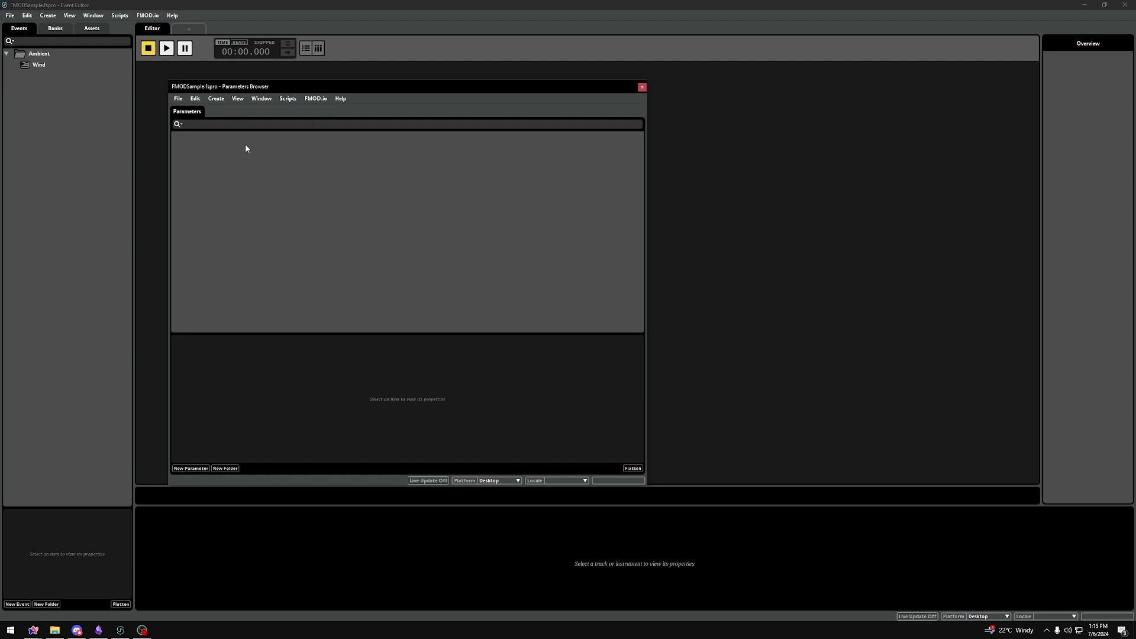
Create a new parameter folder named 'Ambient' in the Parameters Browser.
right_click(271, 153)
click(285, 167)
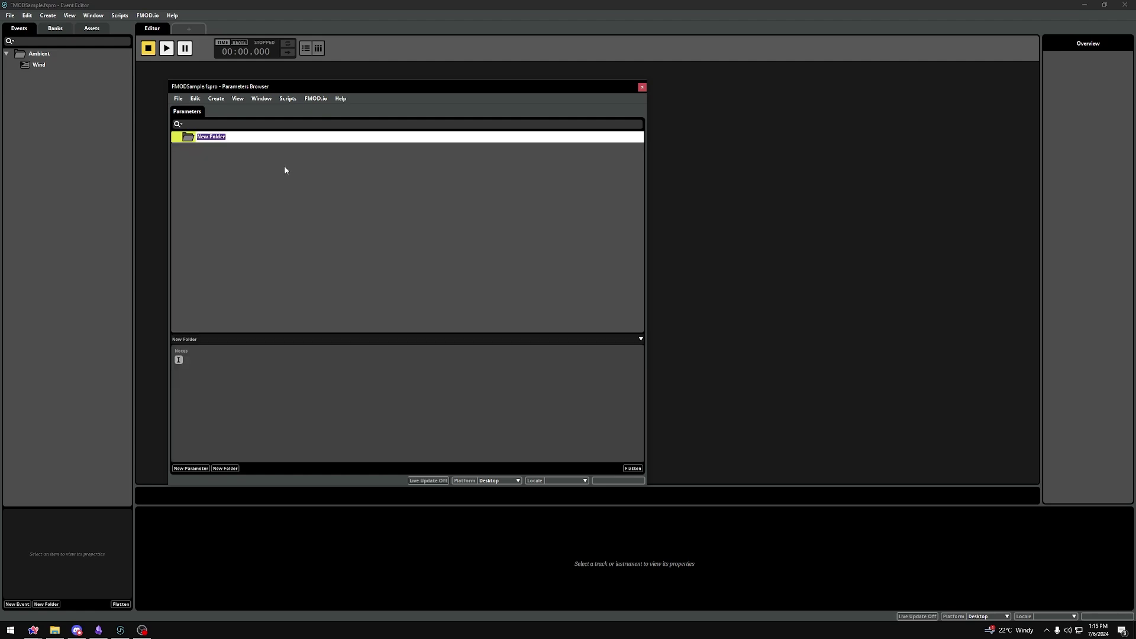
text(Ambient)
key(Return)
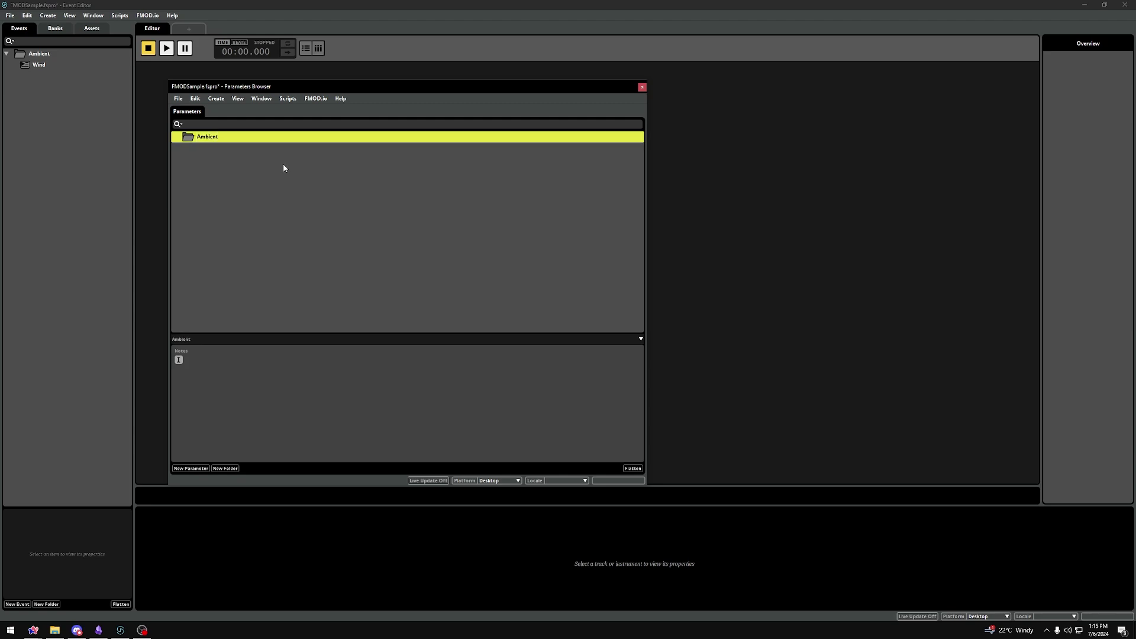
right_click(217, 137)
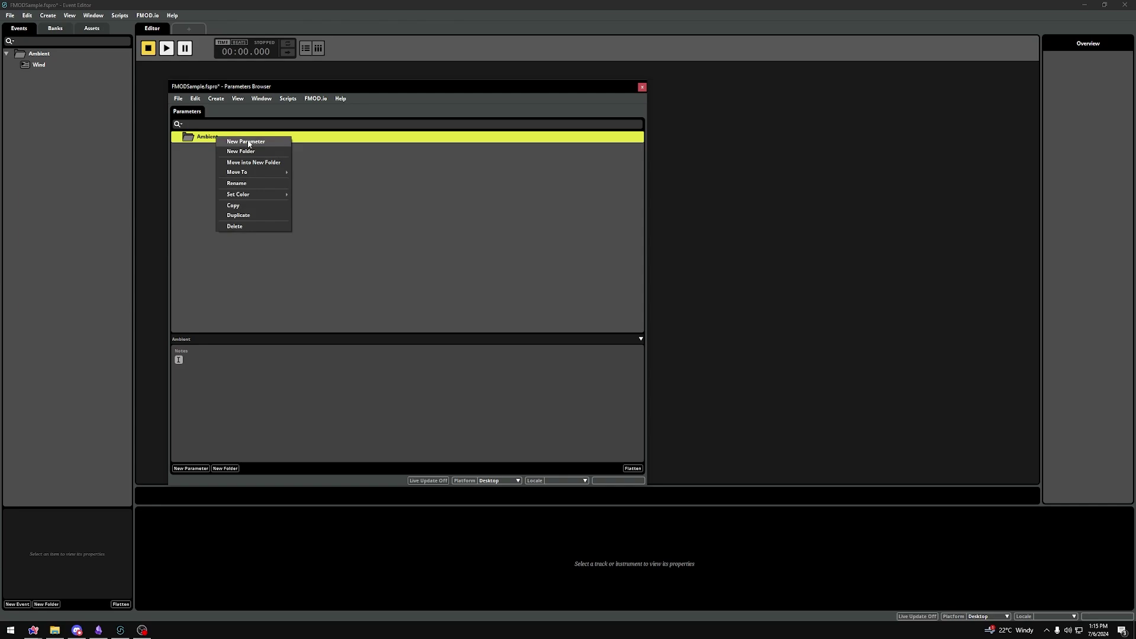
Start a new parameter in the Ambient folder and list the parameter types.
click(246, 142)
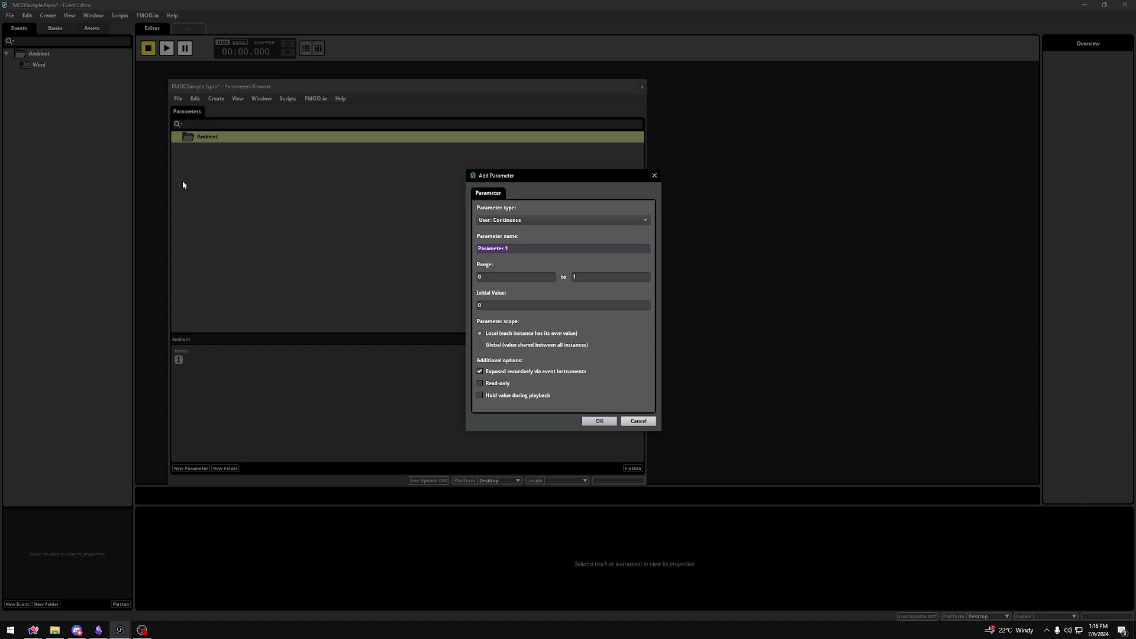
click(538, 220)
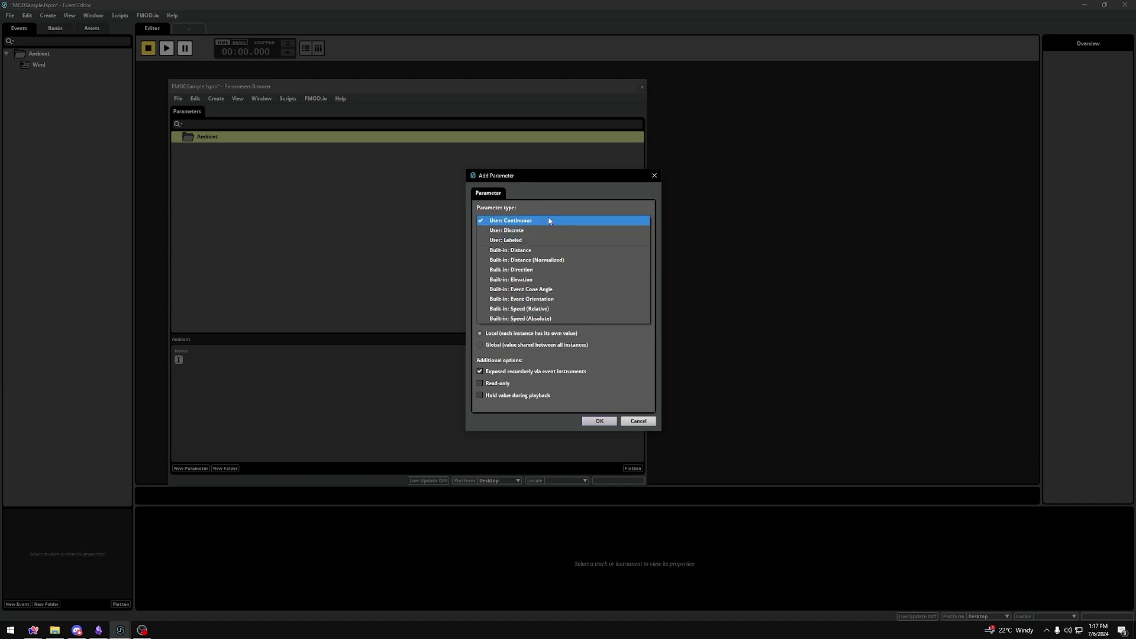
Edit the initial value, then change the parameter type to User: Labeled.
click(550, 221)
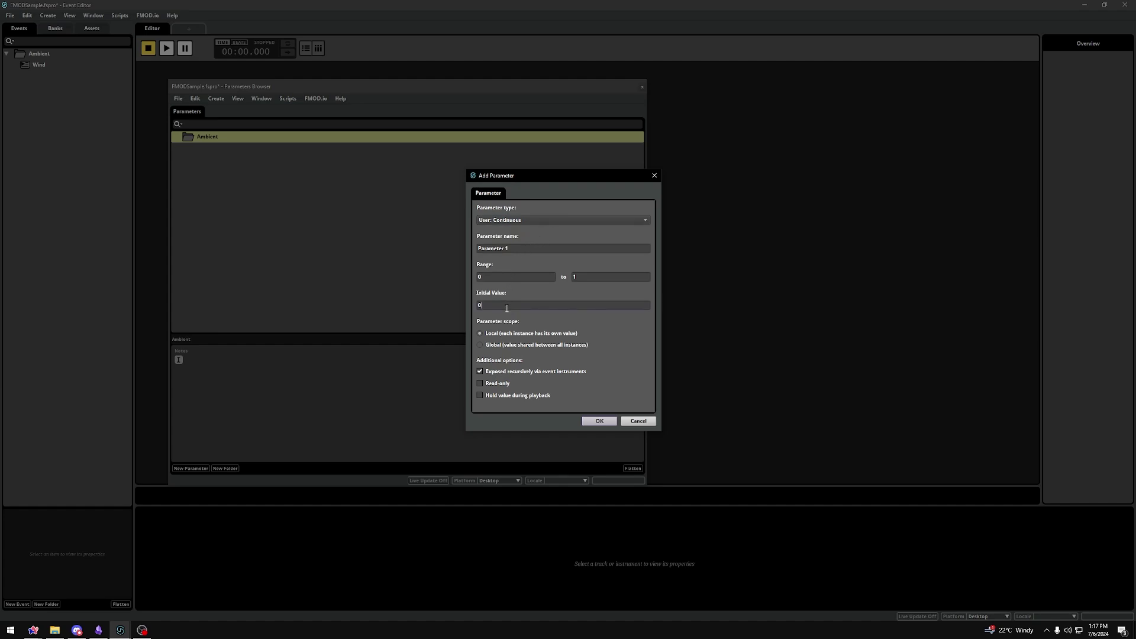
text(.5)
key(BackSpace)
key(BackSpace)
click(525, 220)
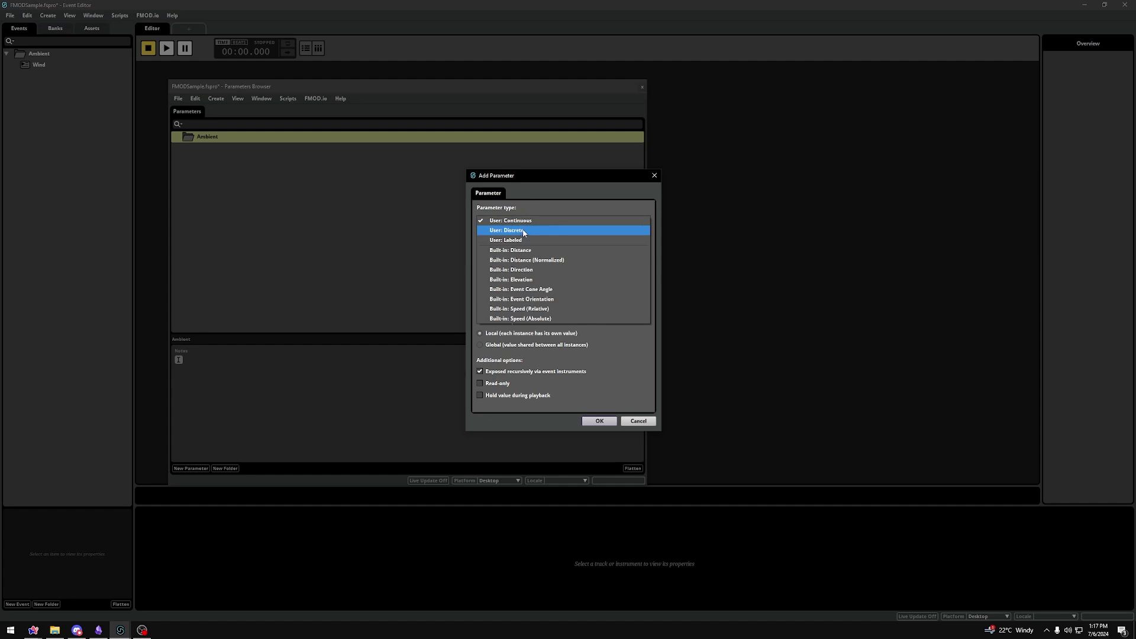
click(528, 239)
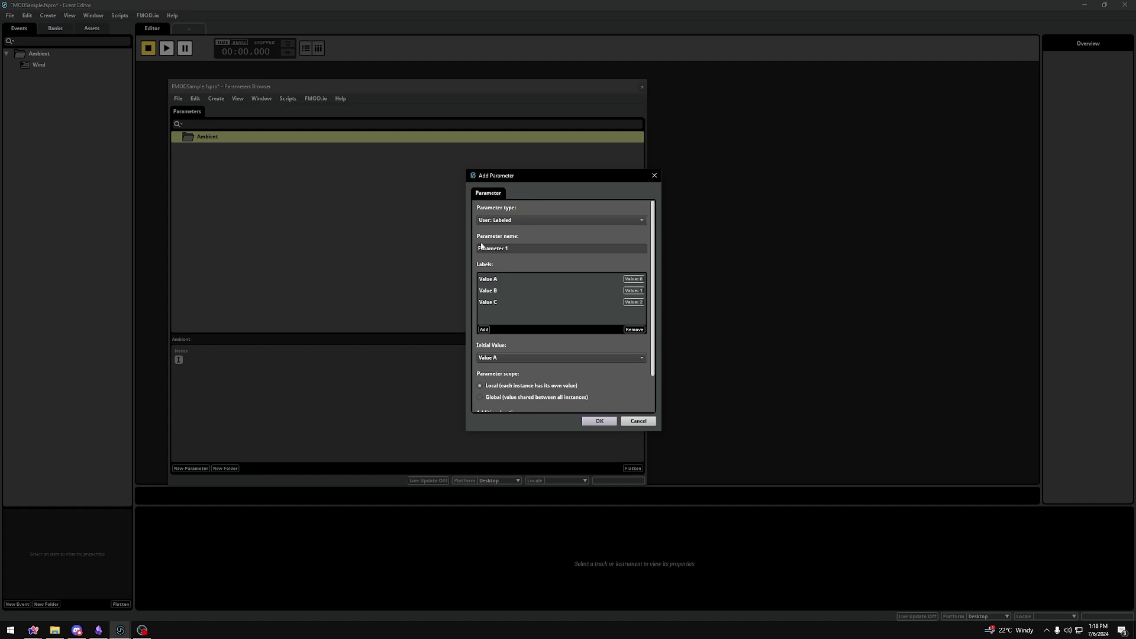
Make it a User: Continuous parameter named 'WindStrength', range 0 to 1, initial 0.5.
click(512, 223)
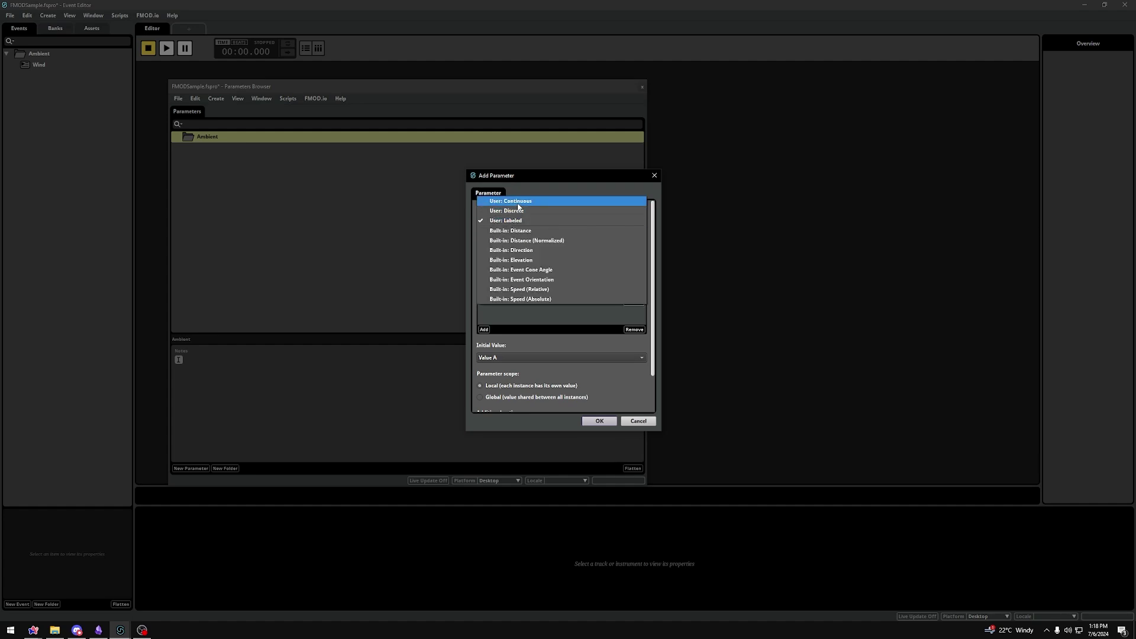
click(518, 201)
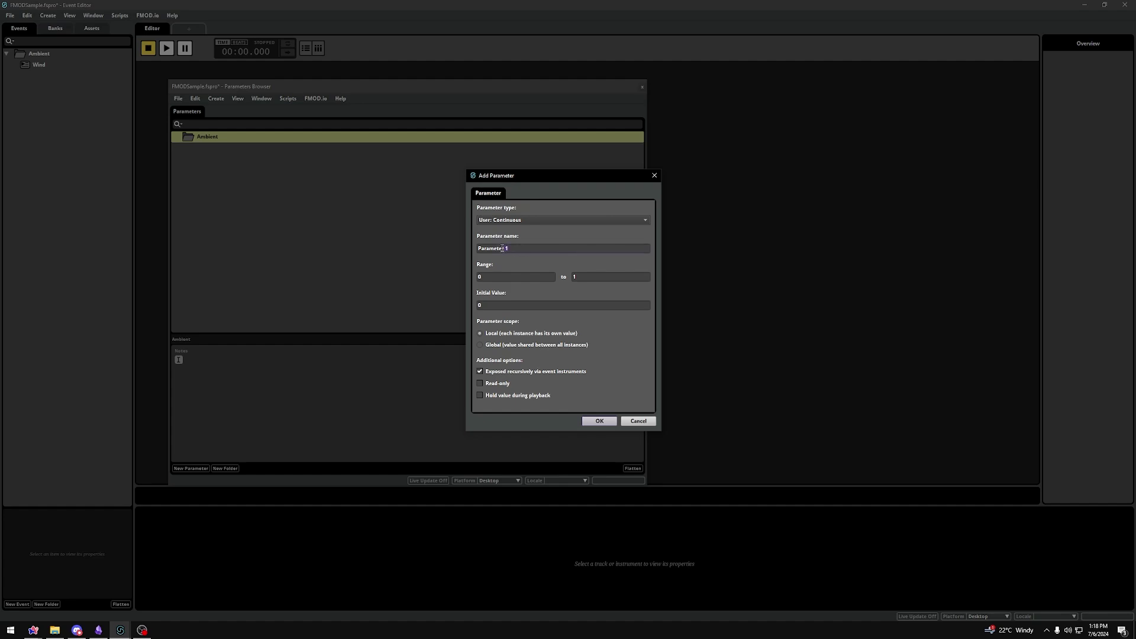
text(WindStrength)
Set WindStrength's parameter scope to Global.
click(494, 347)
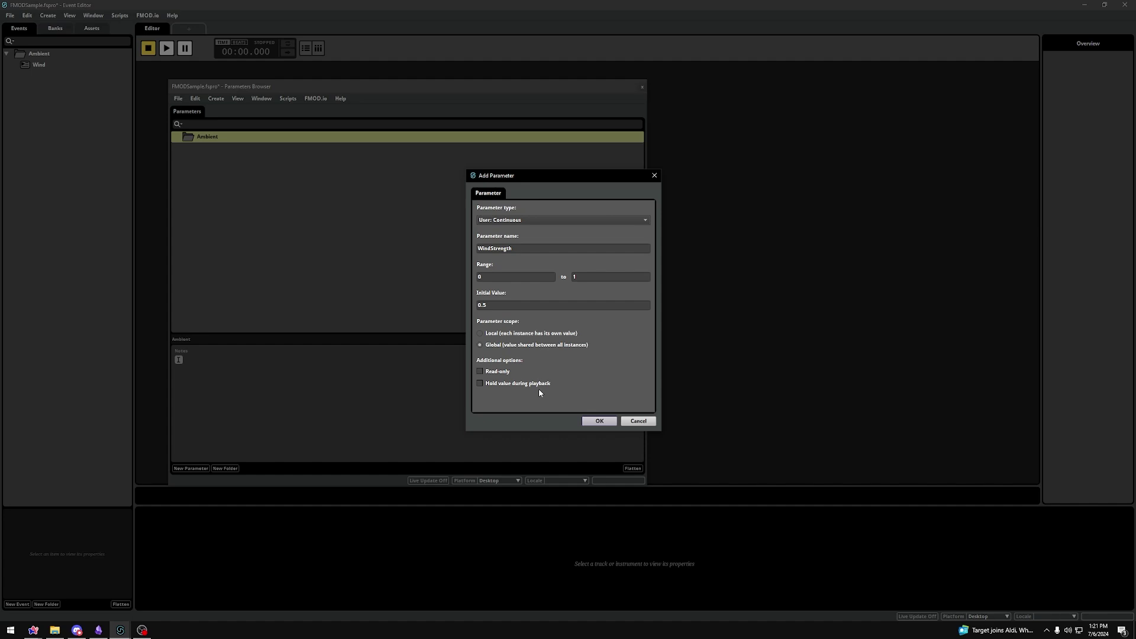
Create the WindStrength parameter, save the project, and close the Parameters Browser.
click(599, 421)
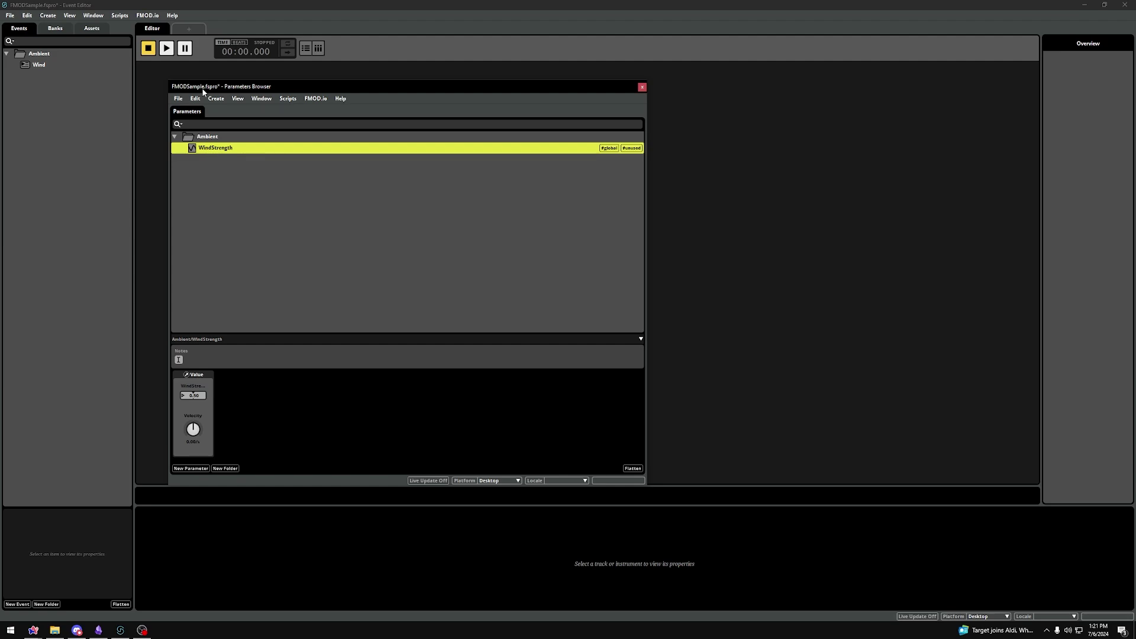
key(ctrl+s)
click(642, 88)
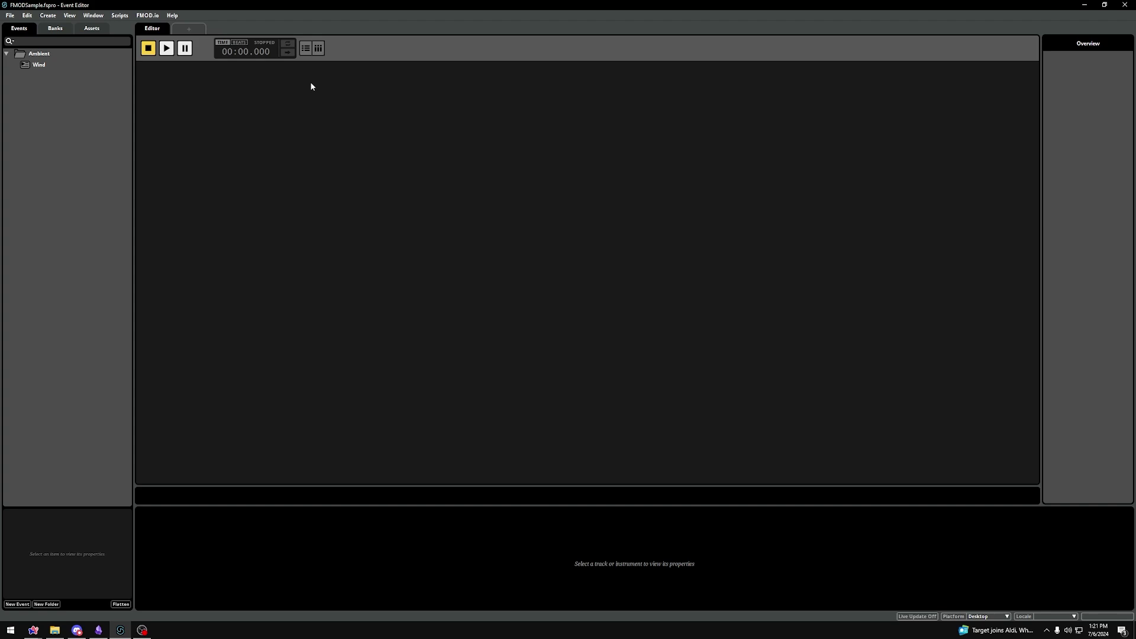
Open the Wind event from the Ambient folder in the Events browser.
click(43, 67)
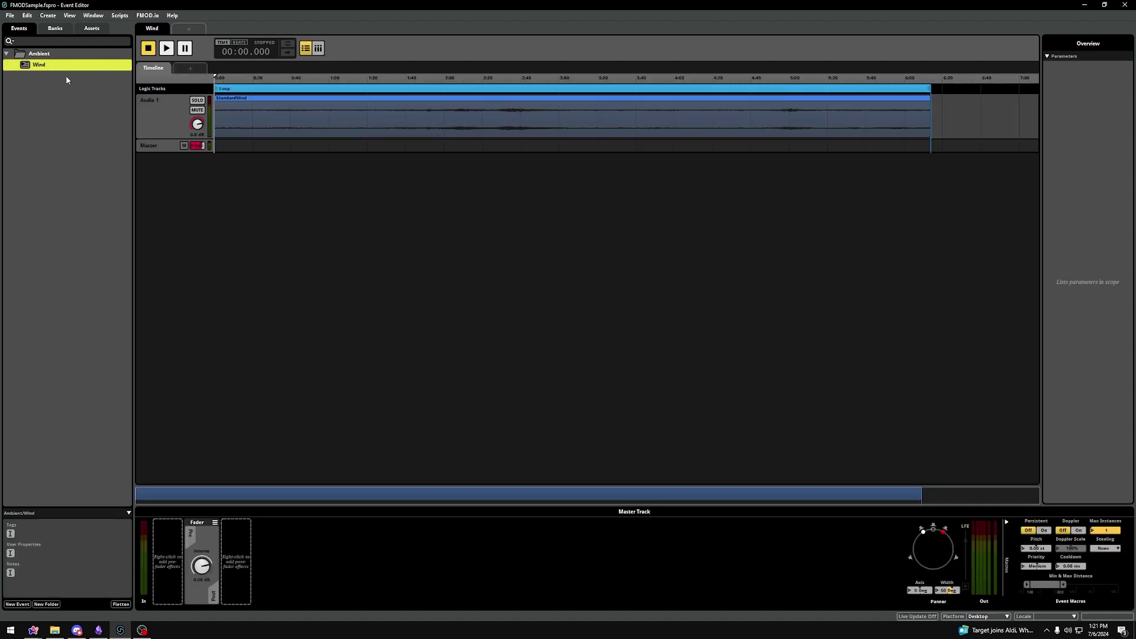
Add a parameter sheet driven by WindStrength, picked from the Ambient folder, beside Timeline.
click(188, 72)
mouse_move(208, 89)
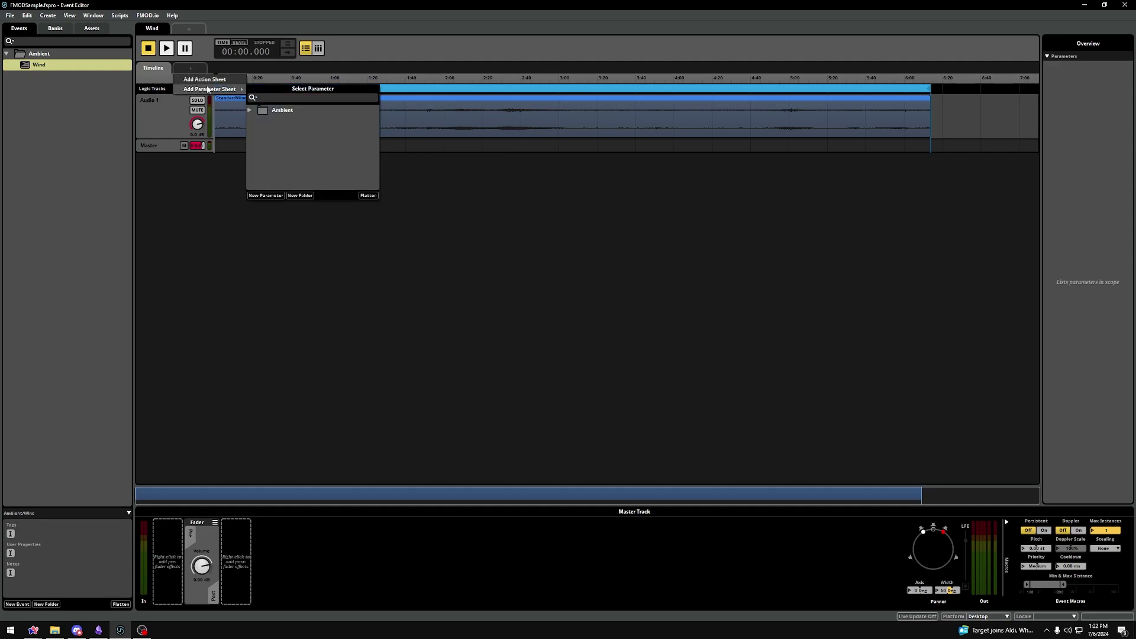
click(249, 111)
click(290, 121)
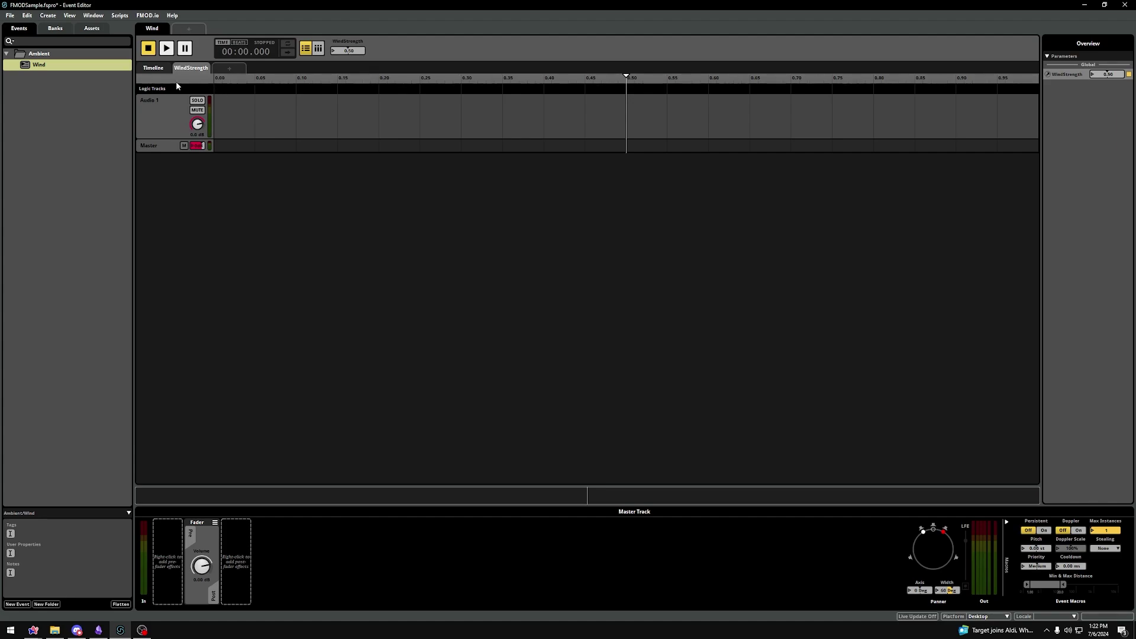
Add a Volume automation lane for the Audio 1 track on the WindStrength sheet.
right_click(199, 129)
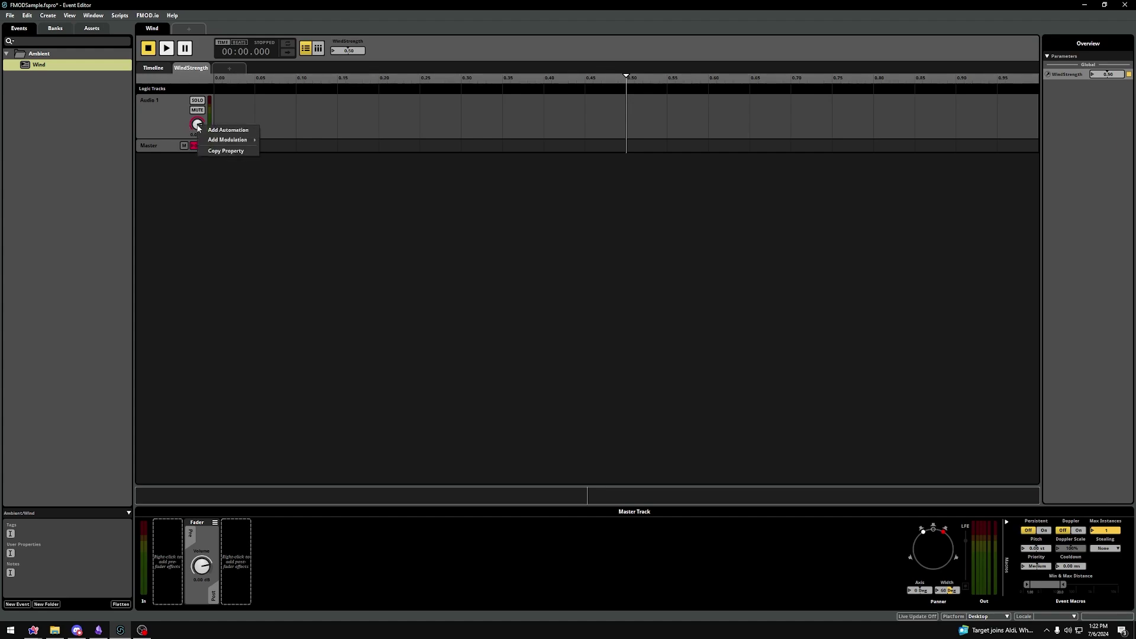
click(229, 130)
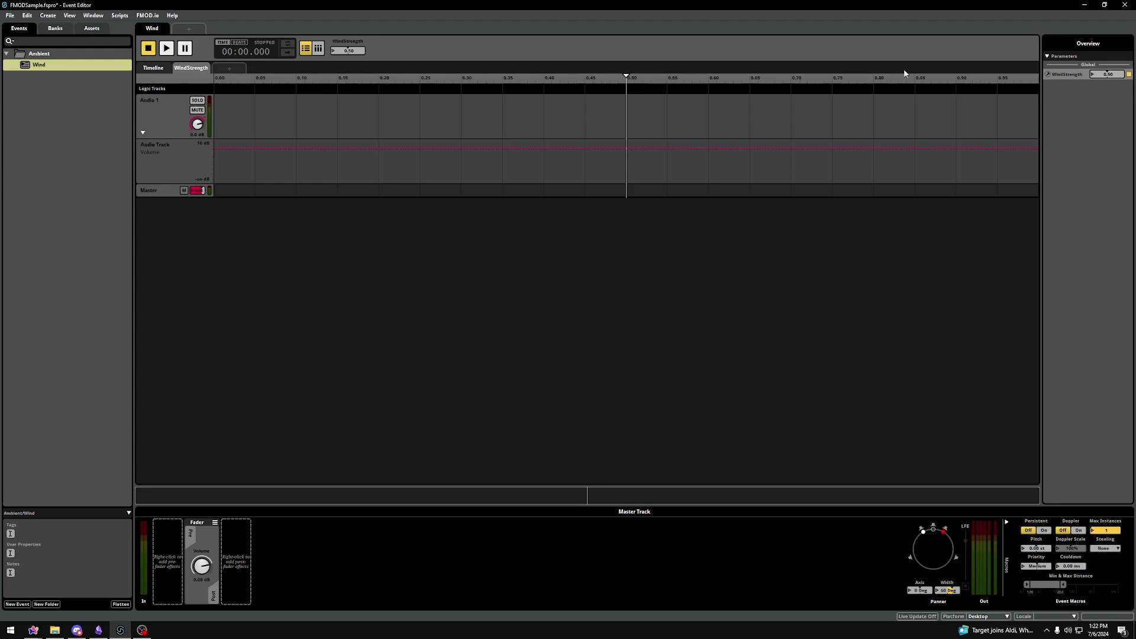
click(215, 109)
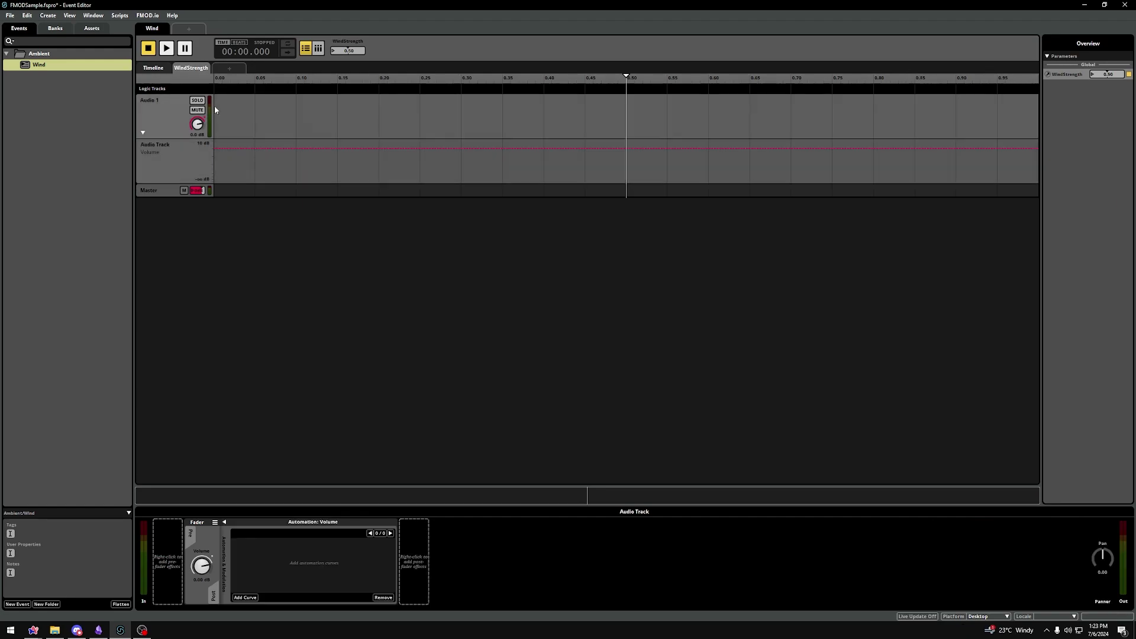
Shape the Volume automation from -∞ dB at WindStrength 0 to 0 dB at 1, bowed upward.
click(246, 148)
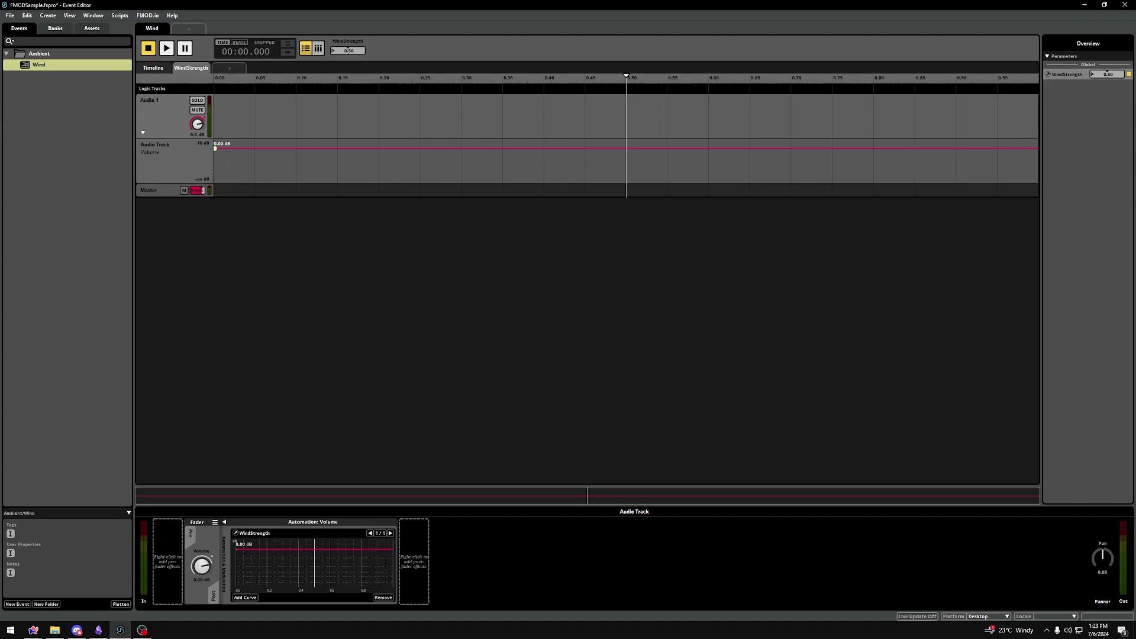
drag(216, 148, 216, 181)
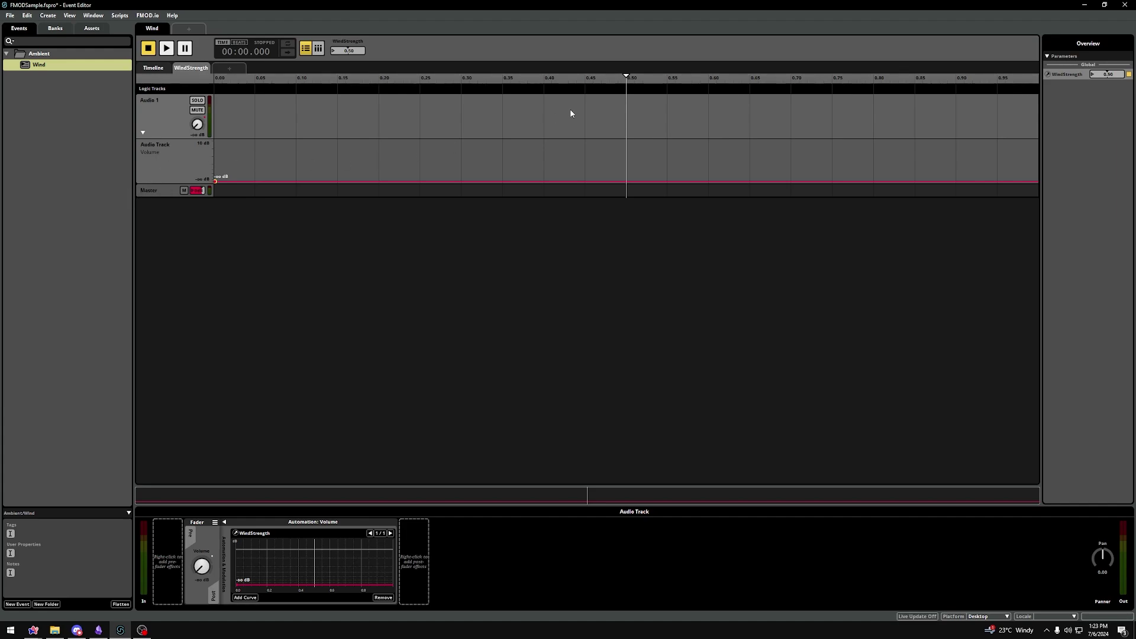
click(1036, 177)
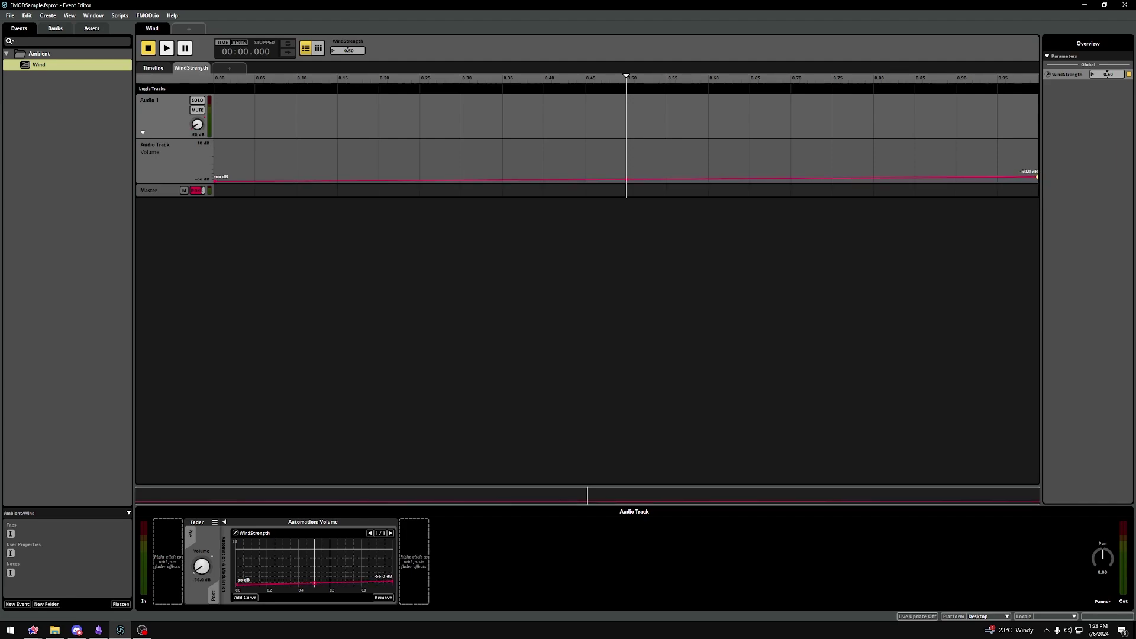
drag(1037, 177, 1037, 148)
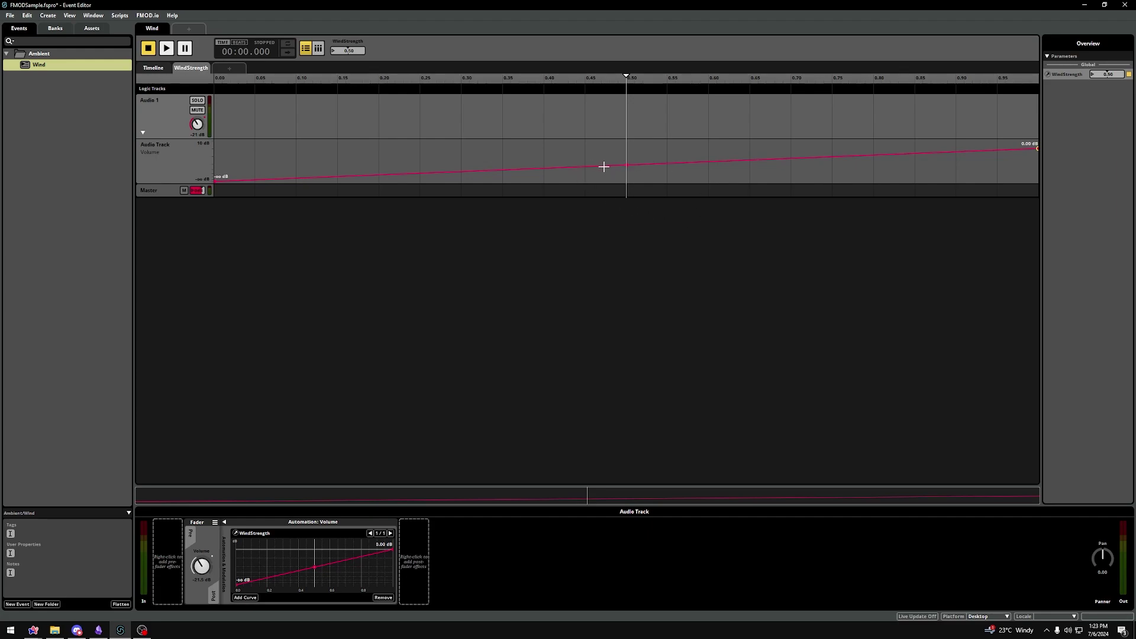
drag(625, 163, 625, 156)
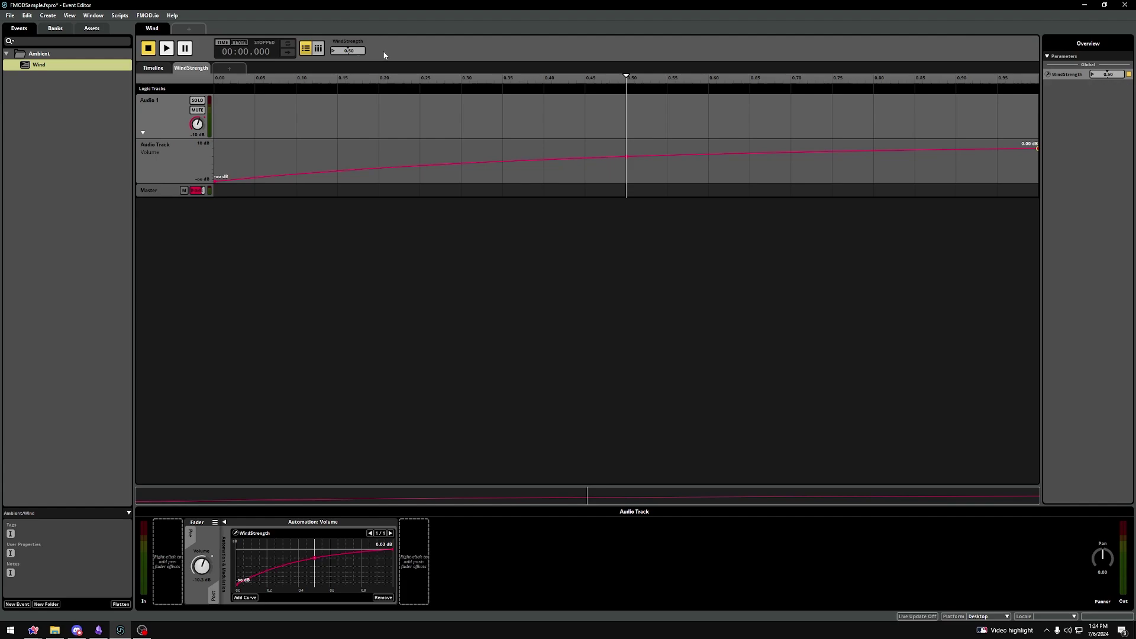
Play the Wind event, sweep WindStrength from about 0.33 down to 0, then stop.
click(153, 67)
click(166, 48)
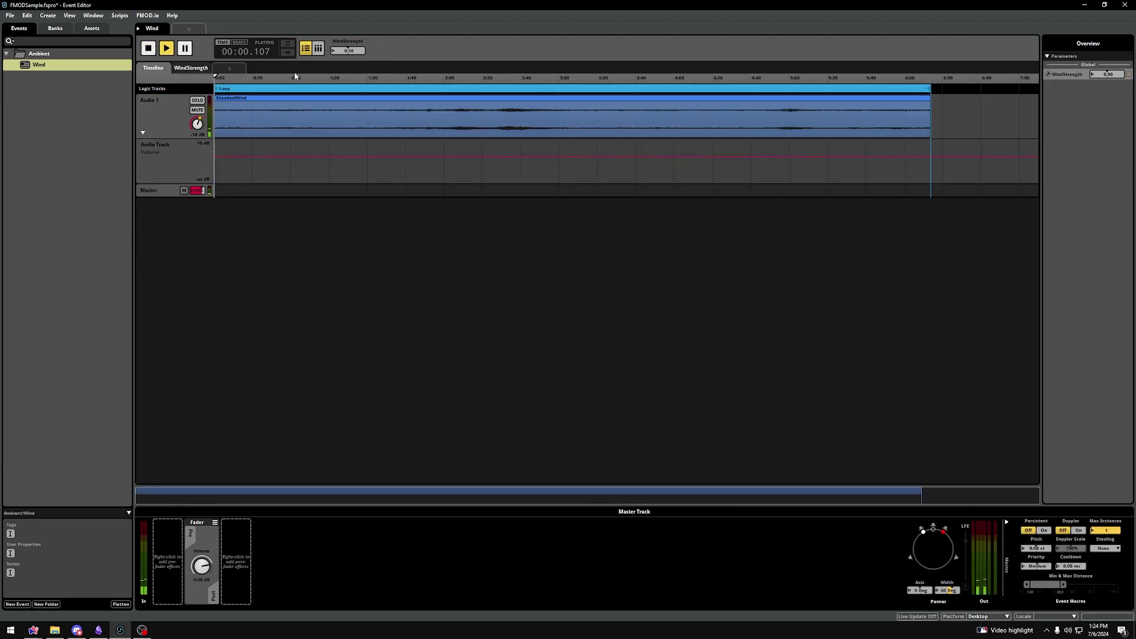
click(190, 67)
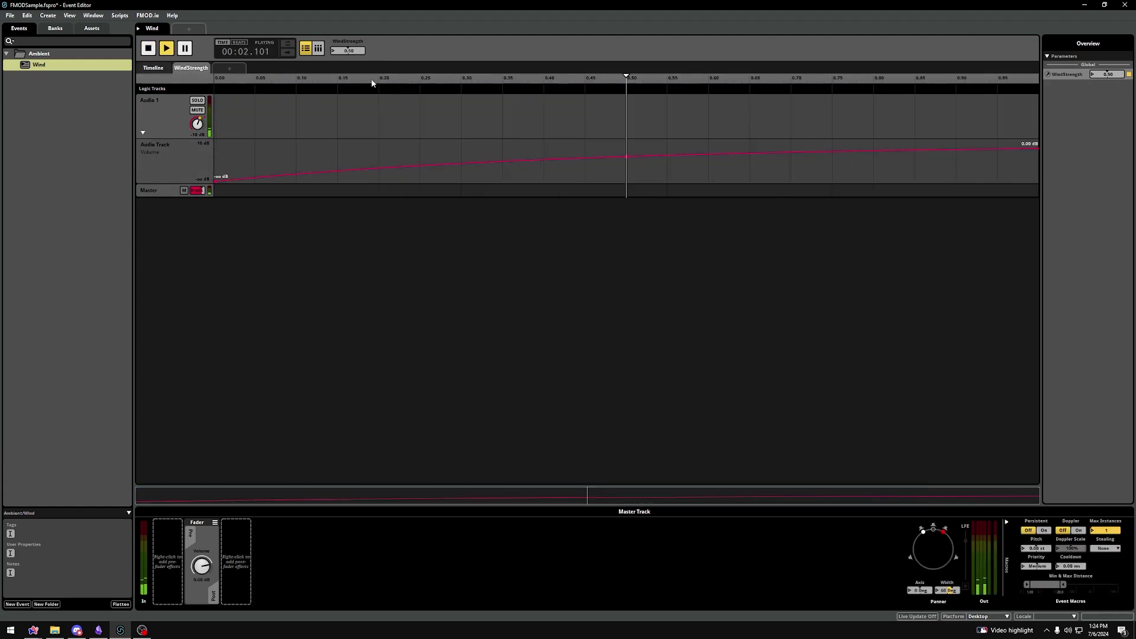
click(485, 78)
drag(485, 78, 215, 78)
key(space)
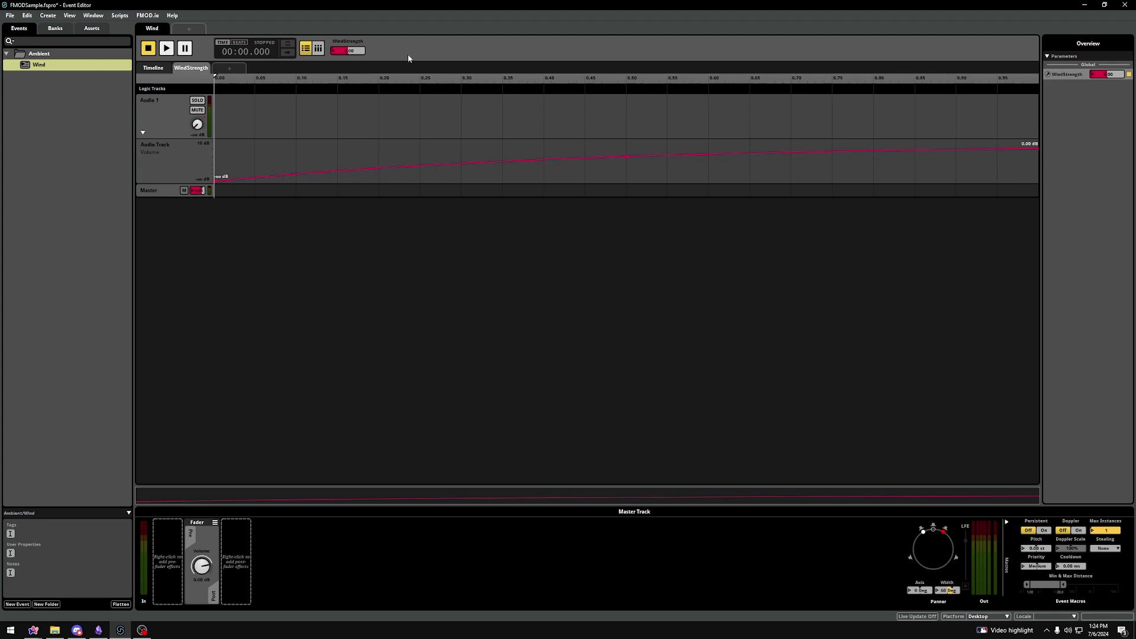